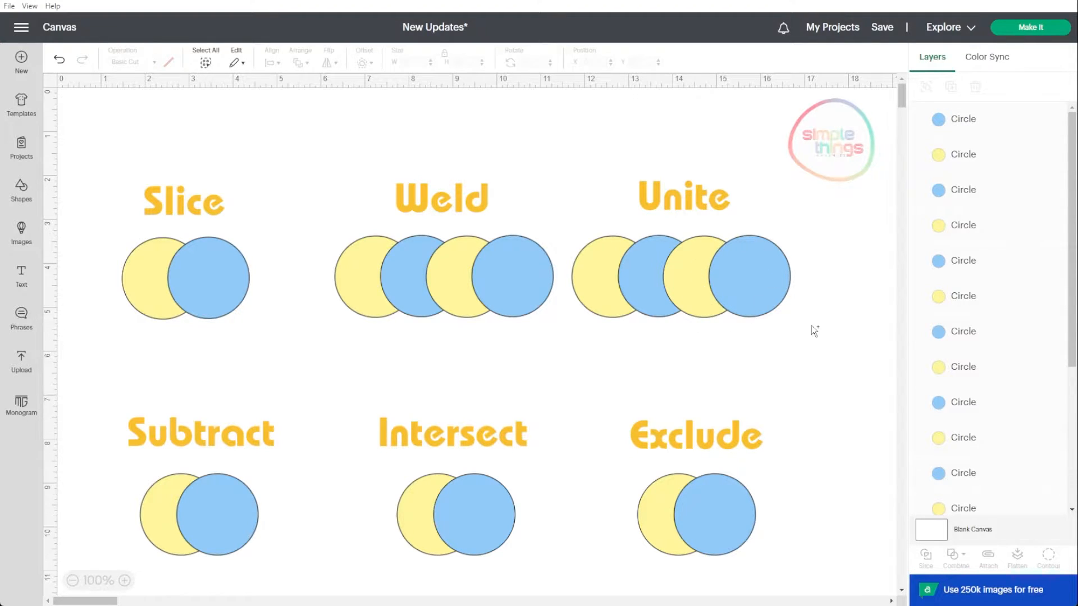
Step: Group the four overlapping circles under the Unite heading and ungroup them again
left_click_drag(811, 325, 702, 269)
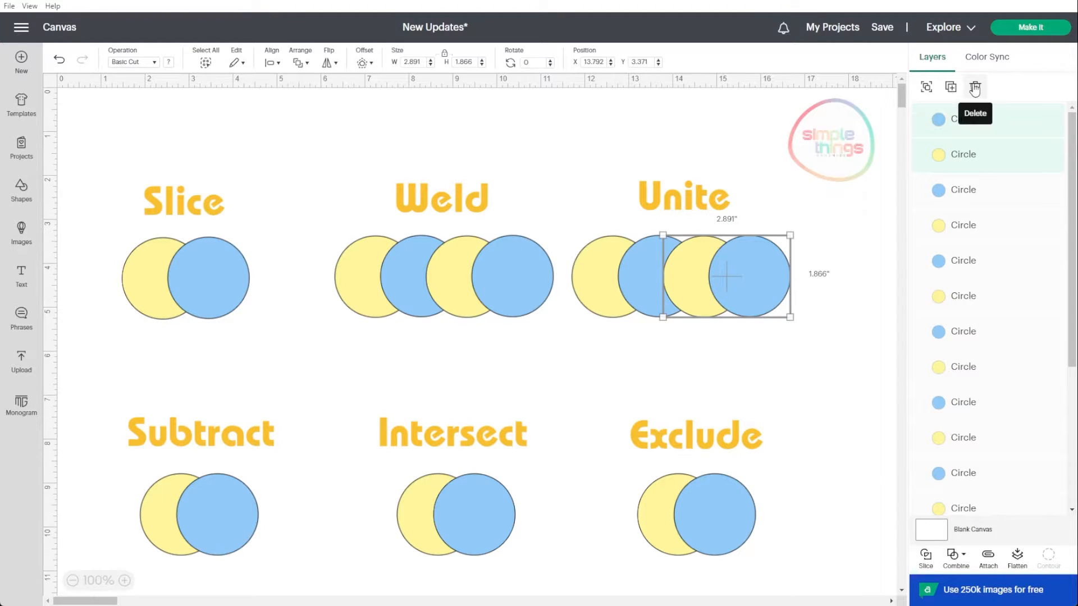
left_click(814, 339)
left_click_drag(821, 323, 587, 257)
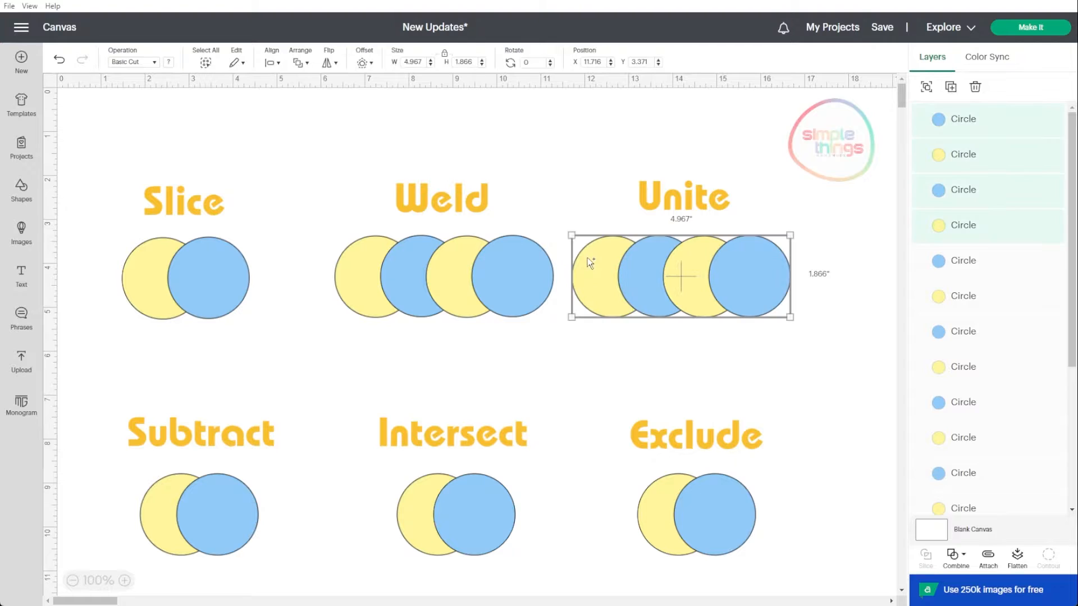
left_click(927, 87)
left_click(774, 336)
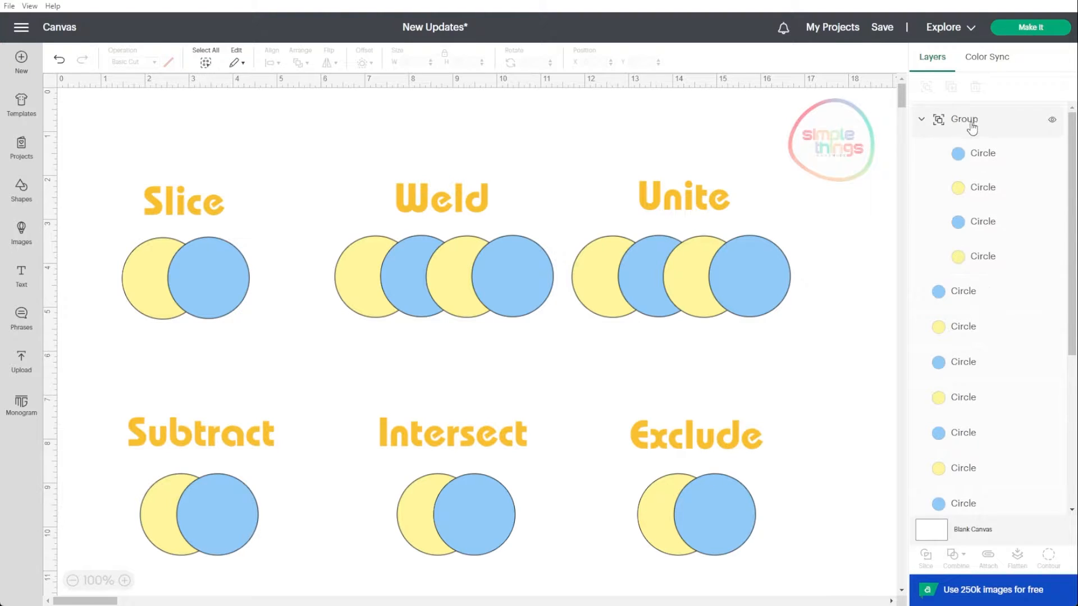
left_click(719, 282)
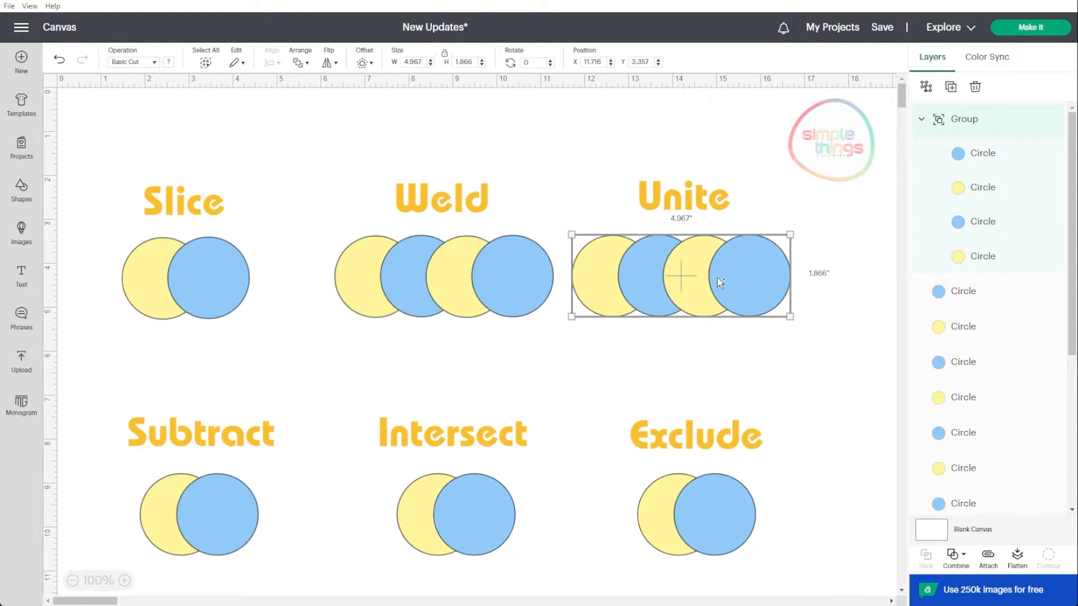
left_click(925, 87)
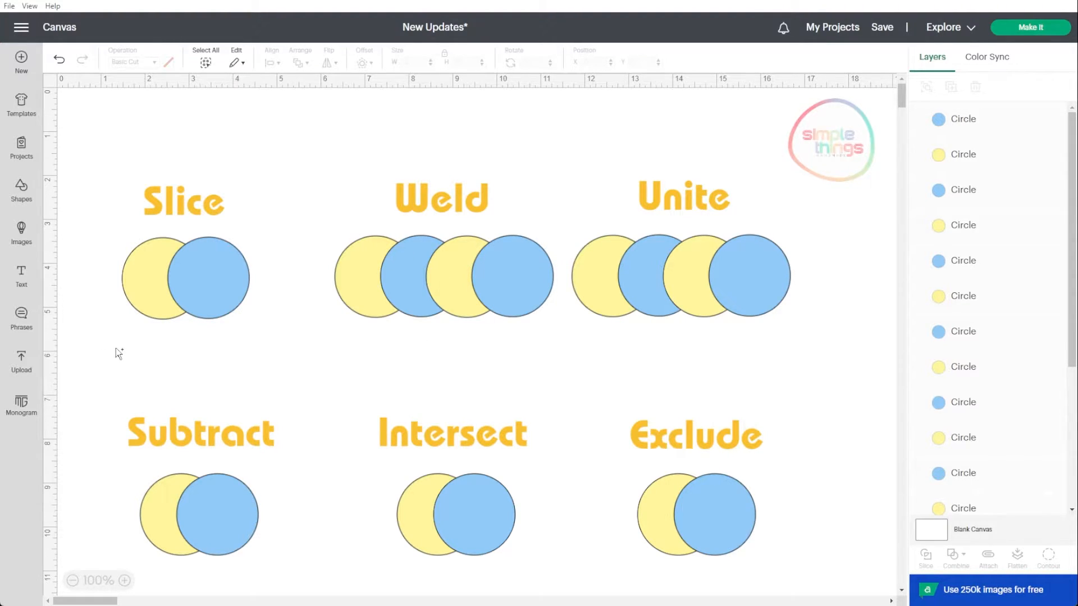
Step: Slice the two overlapping circles under the Slice heading and spread the resulting pieces apart
left_click_drag(118, 353, 221, 278)
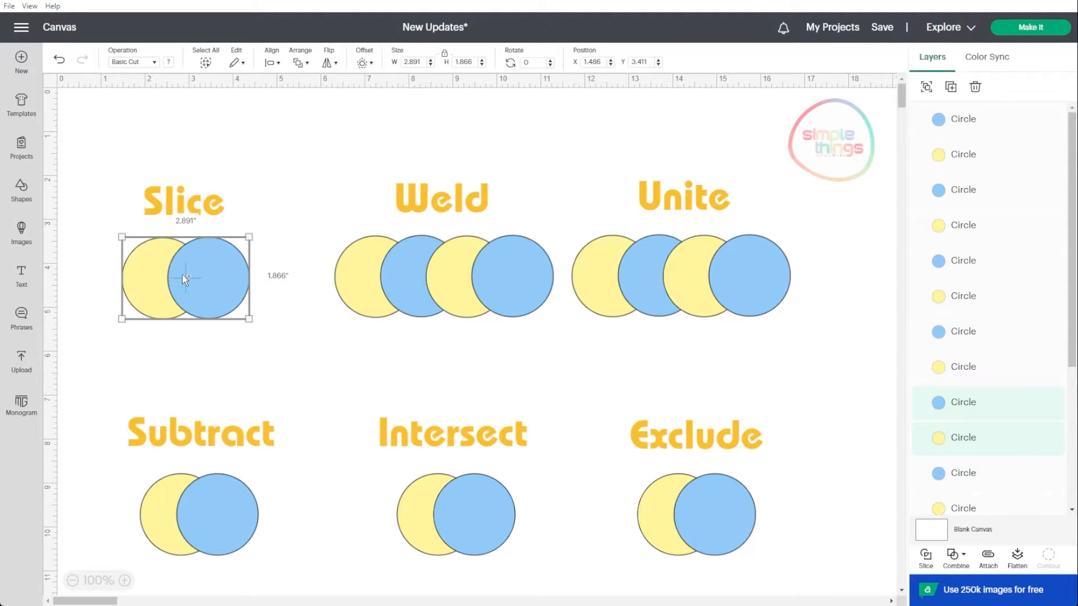
left_click(925, 558)
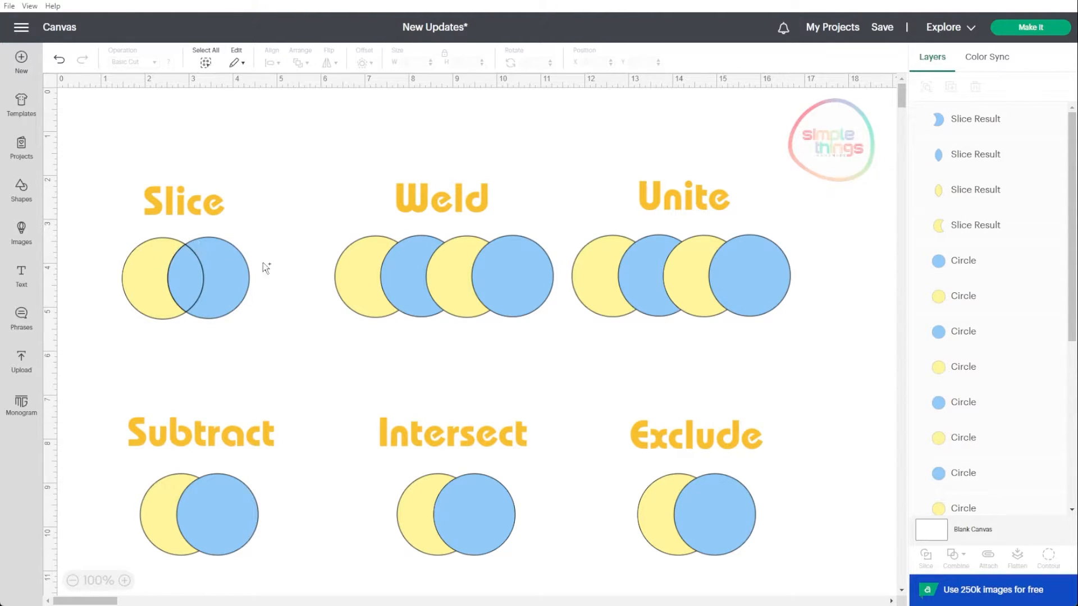
left_click_drag(220, 254, 245, 306)
left_click_drag(180, 274, 191, 334)
left_click_drag(137, 269, 114, 262)
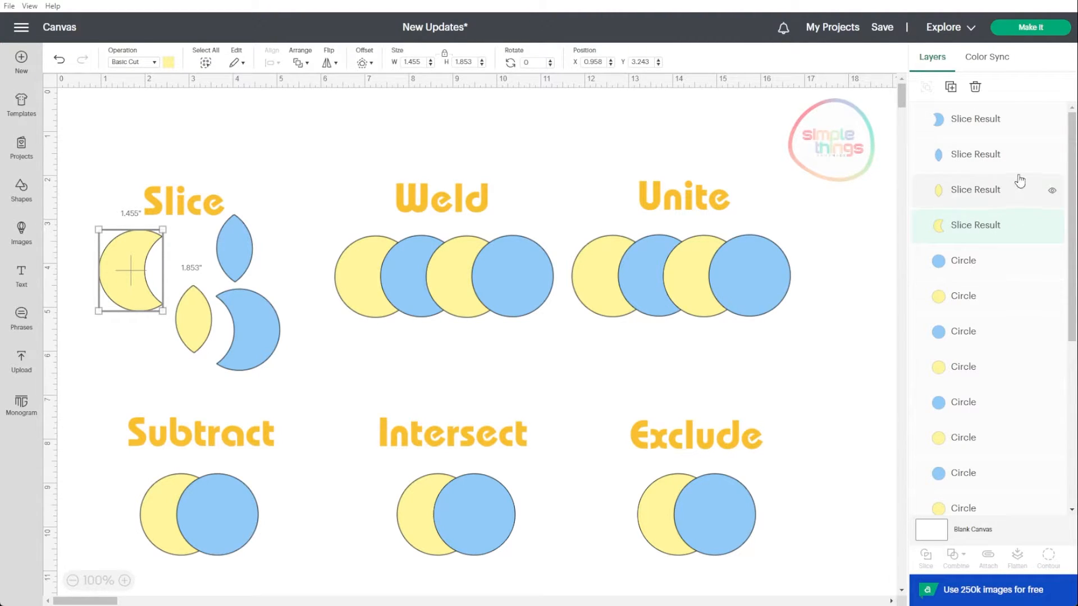
left_click(862, 230)
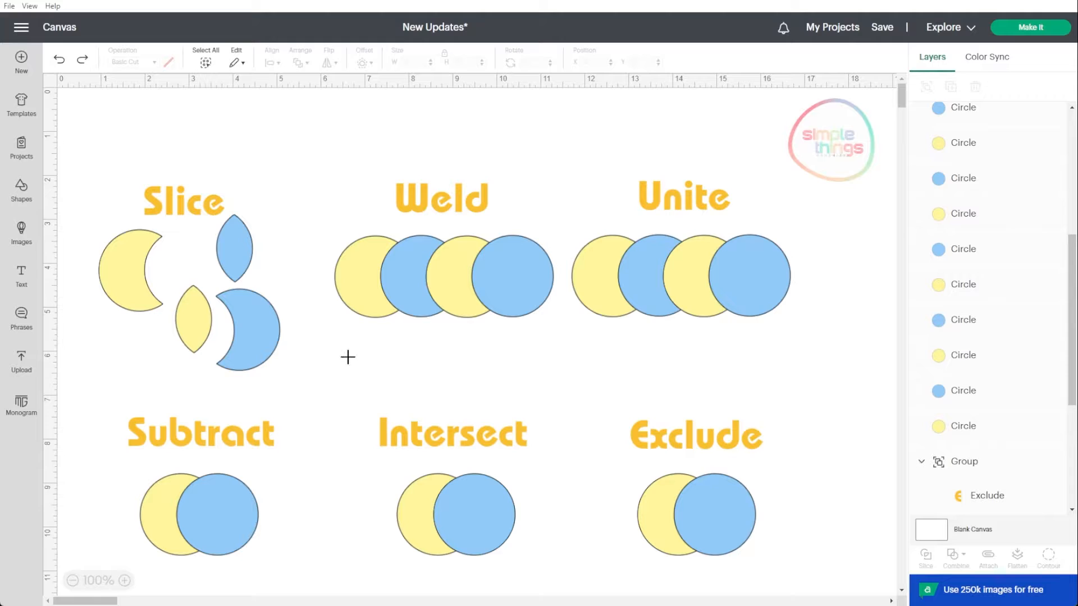
Step: Weld the four overlapping circles under the Weld heading into one shape and check its layer
left_click_drag(348, 357, 522, 278)
left_click(522, 367)
left_click_drag(340, 348, 519, 280)
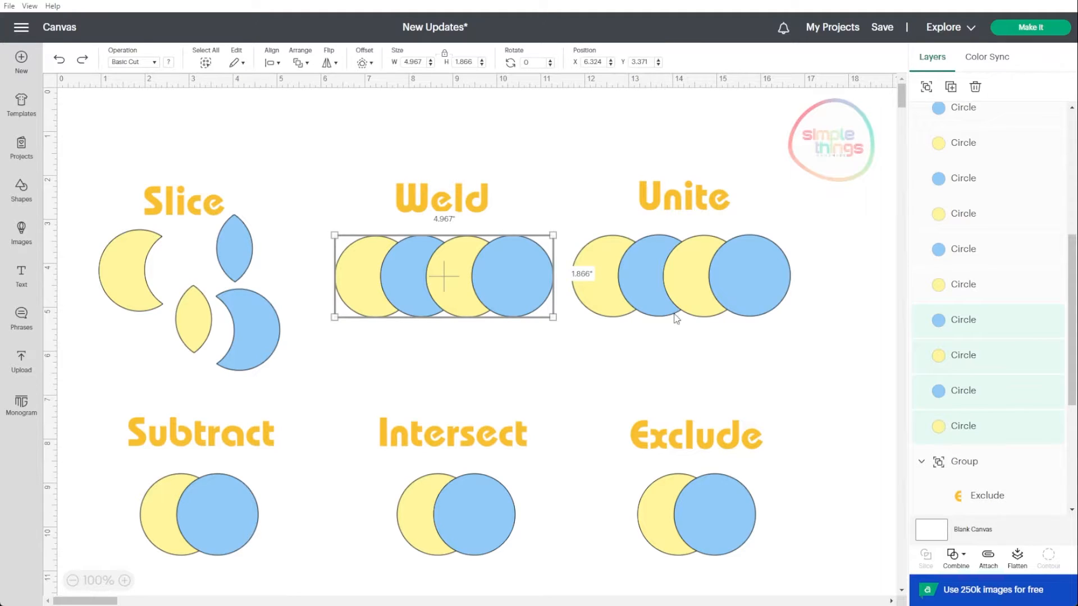
scroll(997, 355, "down", 1)
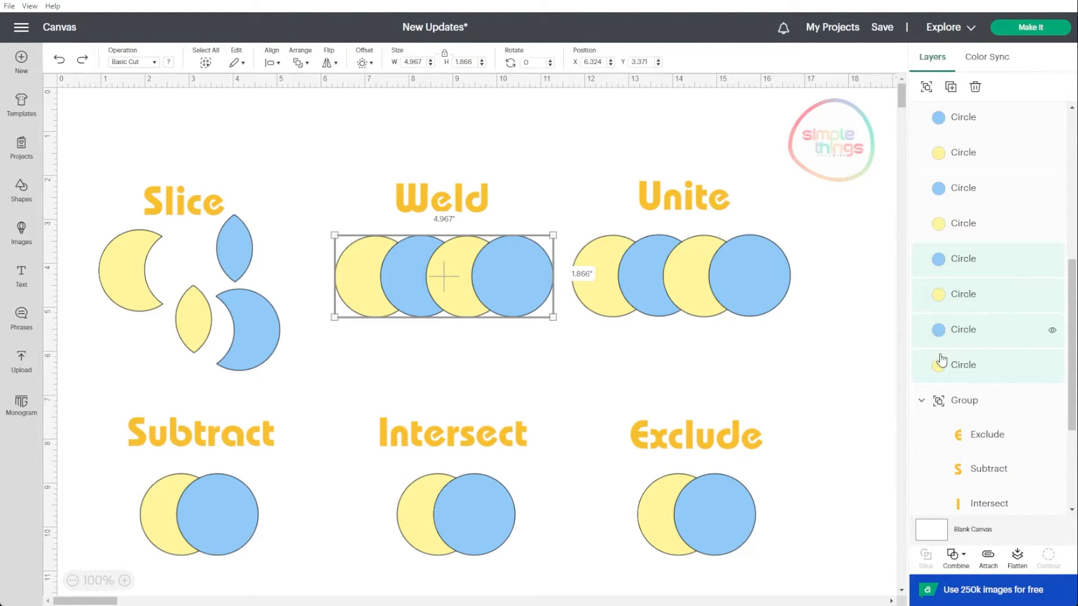
left_click(954, 556)
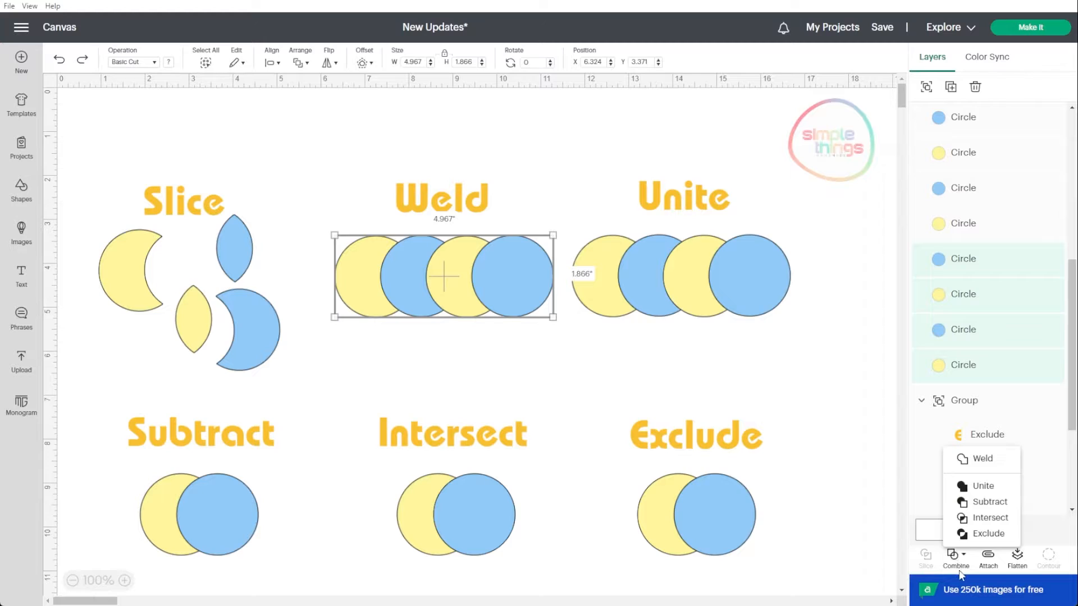
left_click(985, 459)
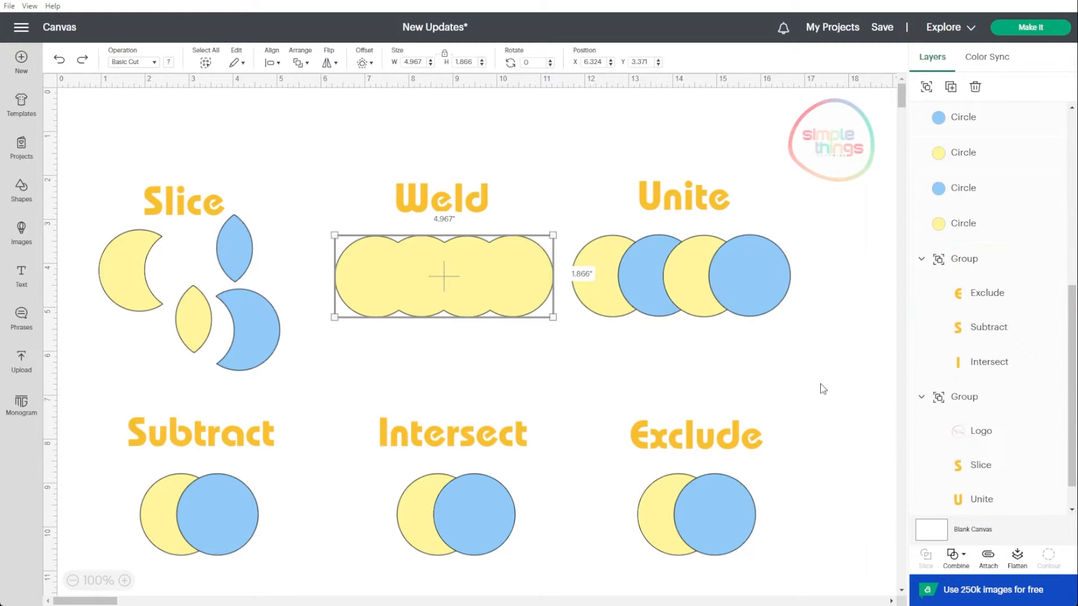
scroll(940, 336, "up", 5)
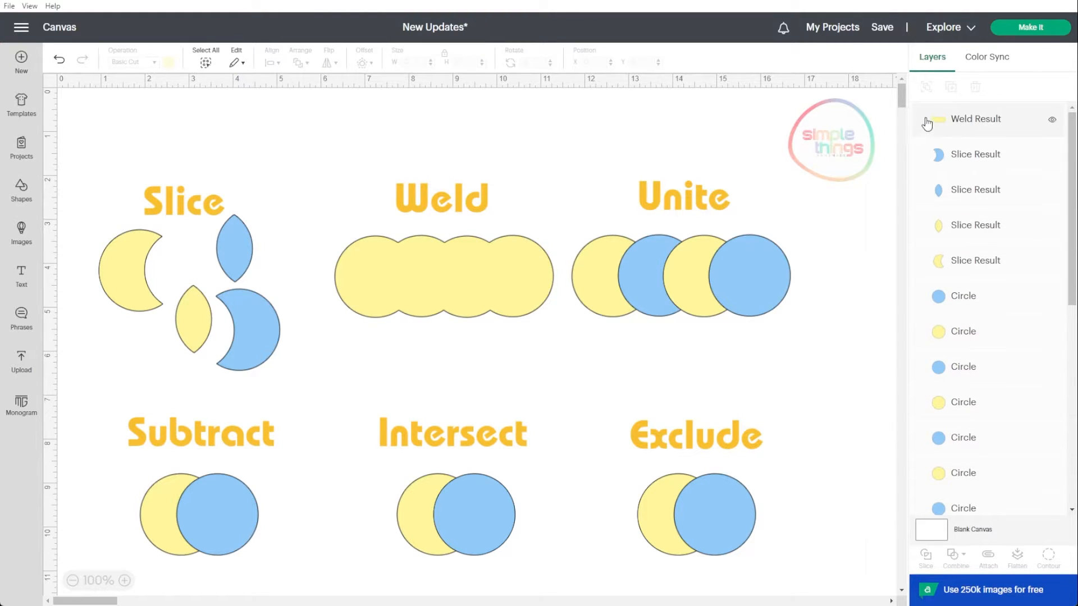
left_click(960, 120)
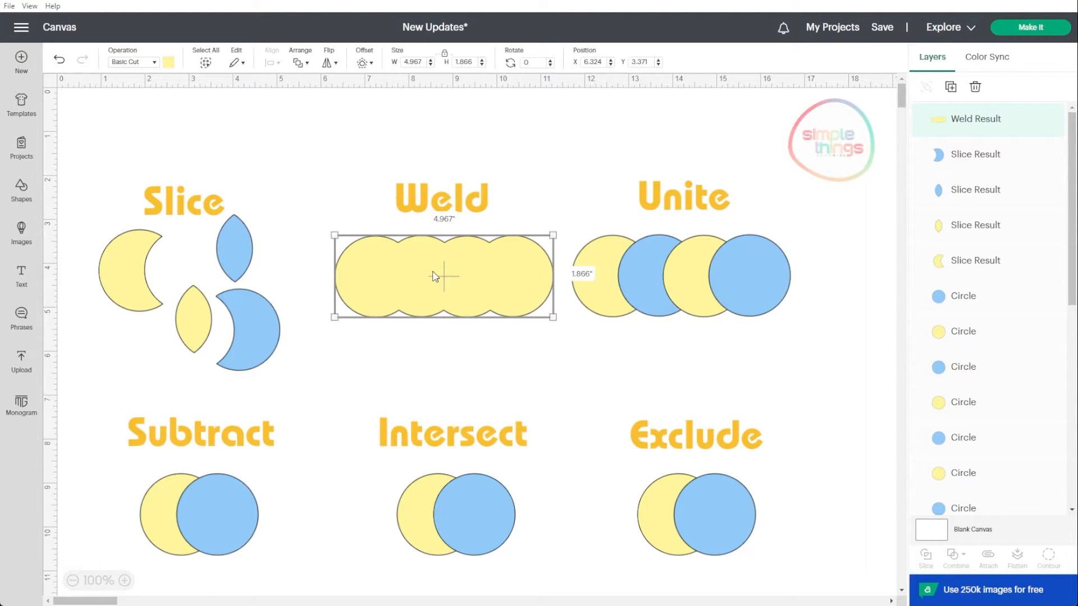
left_click(803, 347)
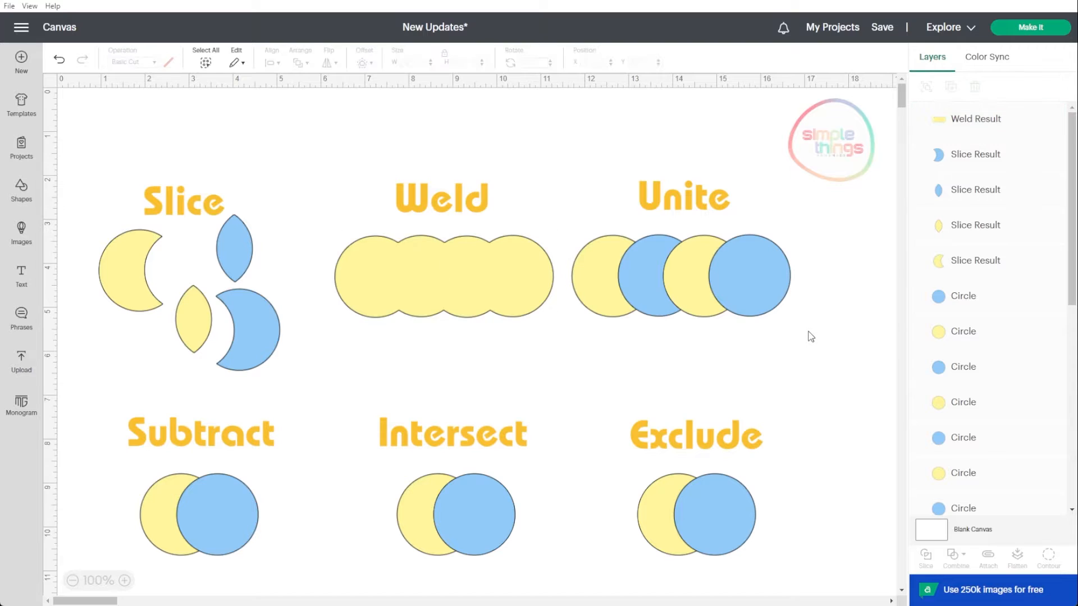
Step: Unite the four overlapping circles under the Unite heading
left_click_drag(805, 326, 593, 270)
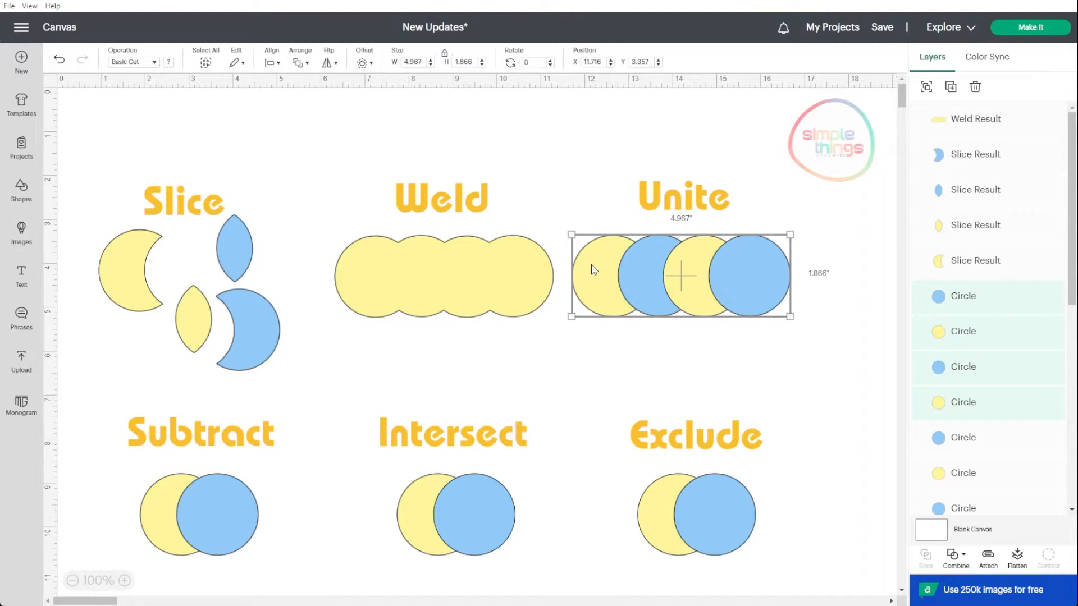
left_click(963, 559)
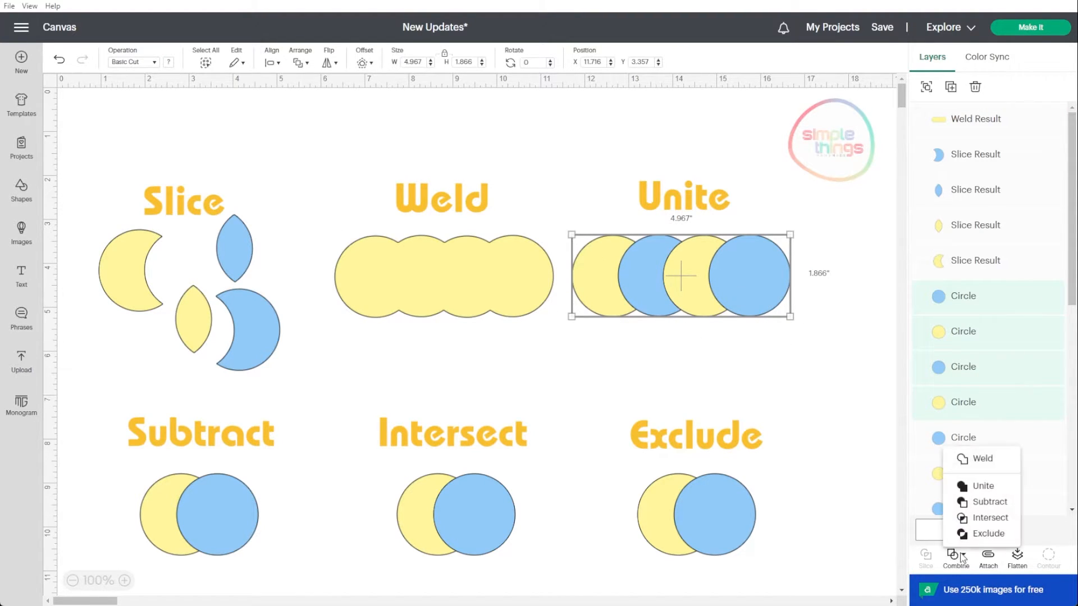
left_click(991, 486)
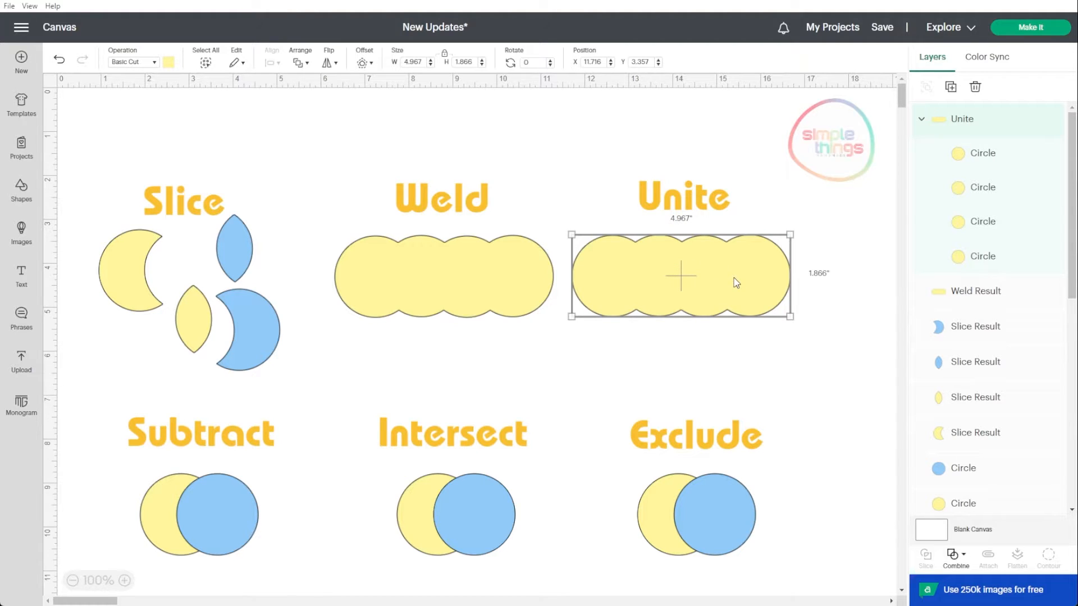
Step: Examine the individual circle layers inside the united shape one by one
left_click(969, 157)
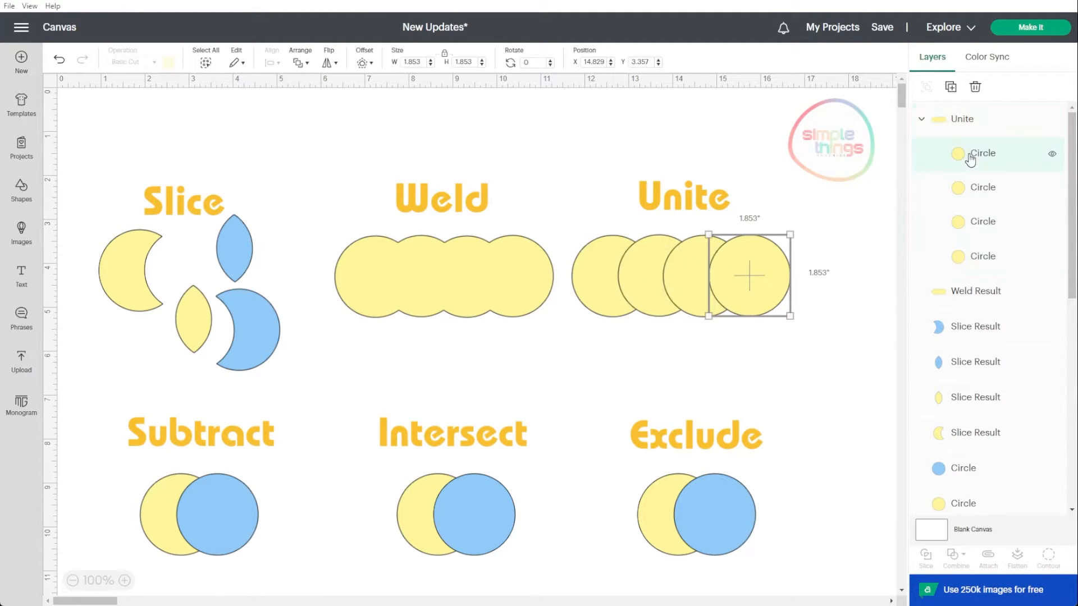
left_click(978, 188)
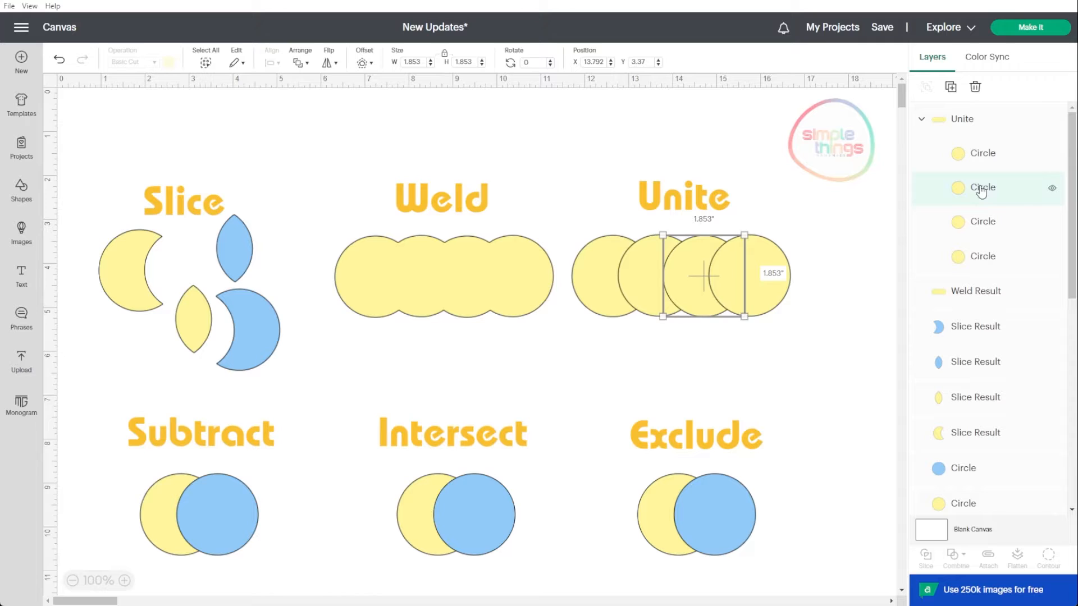
left_click(985, 222)
left_click(982, 257)
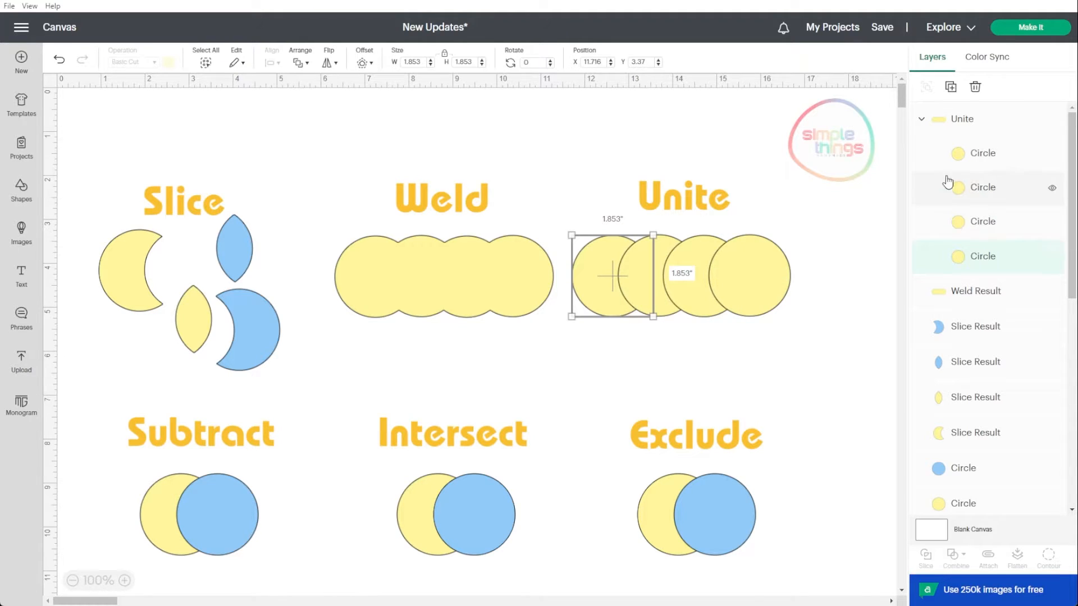
left_click(998, 157)
left_click(984, 187)
Step: Move the second circle from the left in the united shape slightly upward
left_click(986, 220)
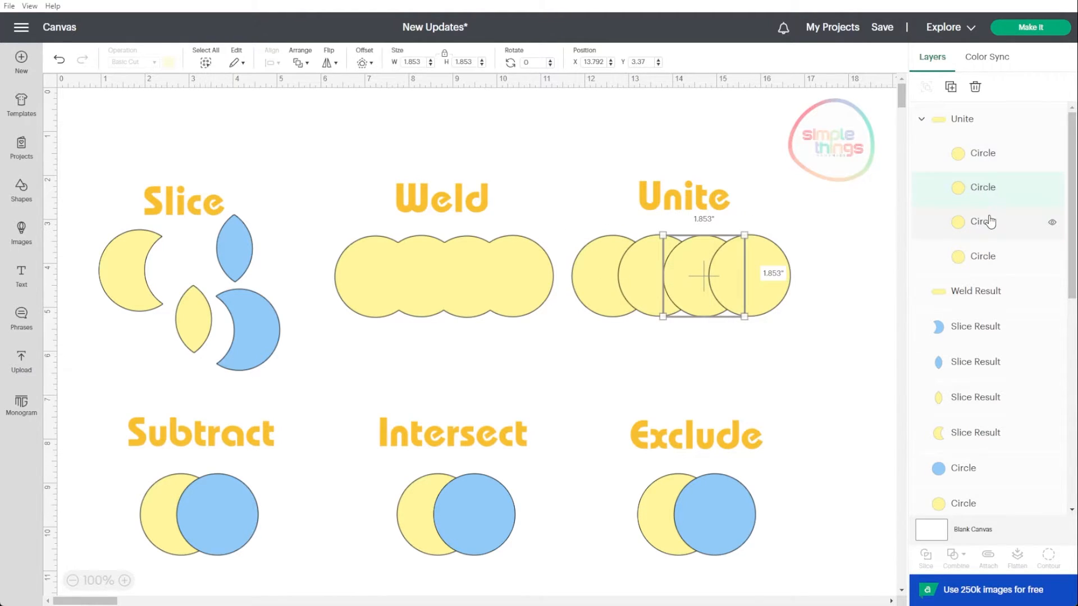
mouse_move(646, 288)
left_mouse_down()
mouse_move(642, 246)
mouse_move(668, 280)
mouse_move(658, 283)
left_mouse_up()
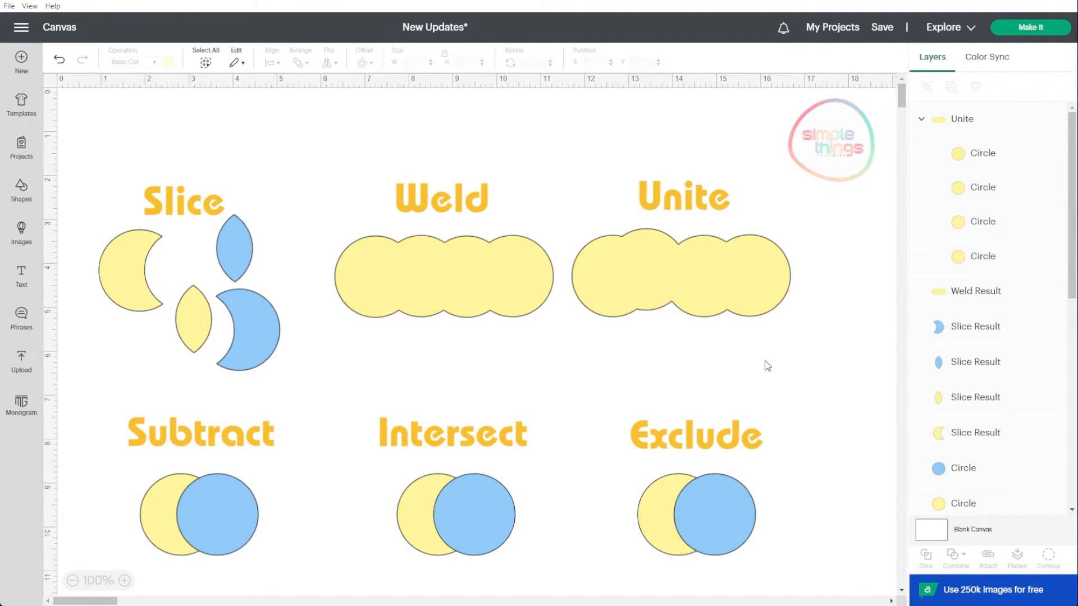
left_click(753, 268)
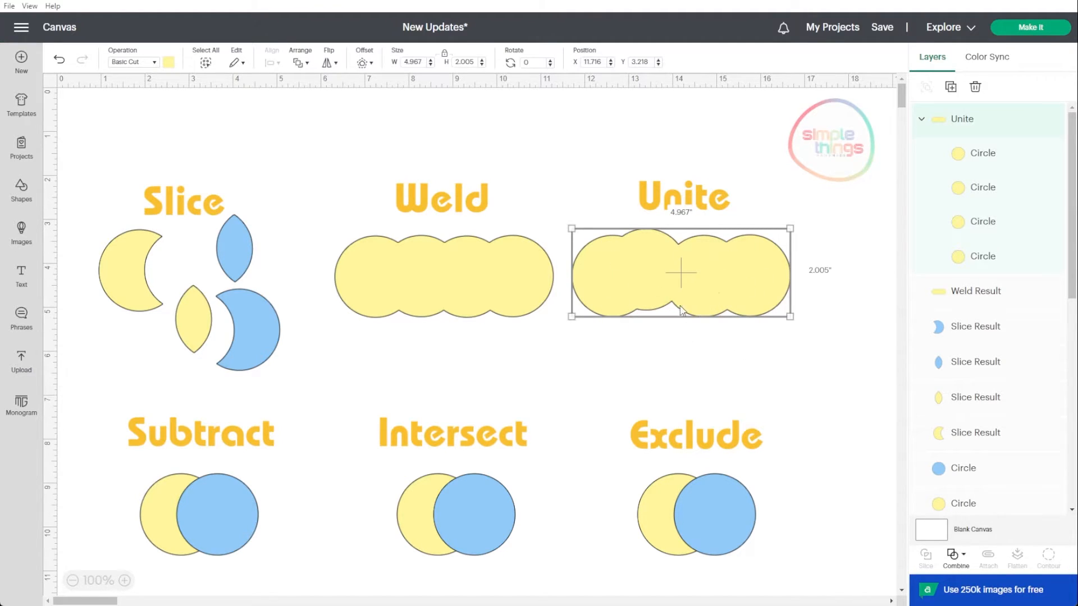
Step: Move the third circle of the united shape up toward the heading and back to overlap its neighbouring circles
left_click(985, 191)
left_click_drag(739, 277, 762, 240)
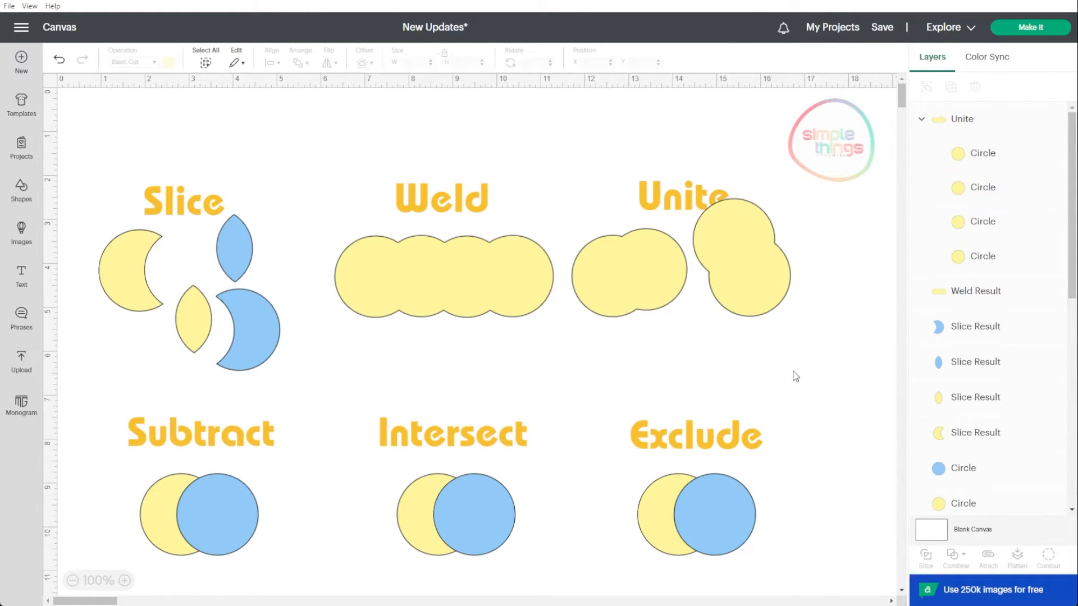
left_click(981, 221)
left_click_drag(724, 279, 686, 315)
left_click(767, 369)
left_click(711, 278)
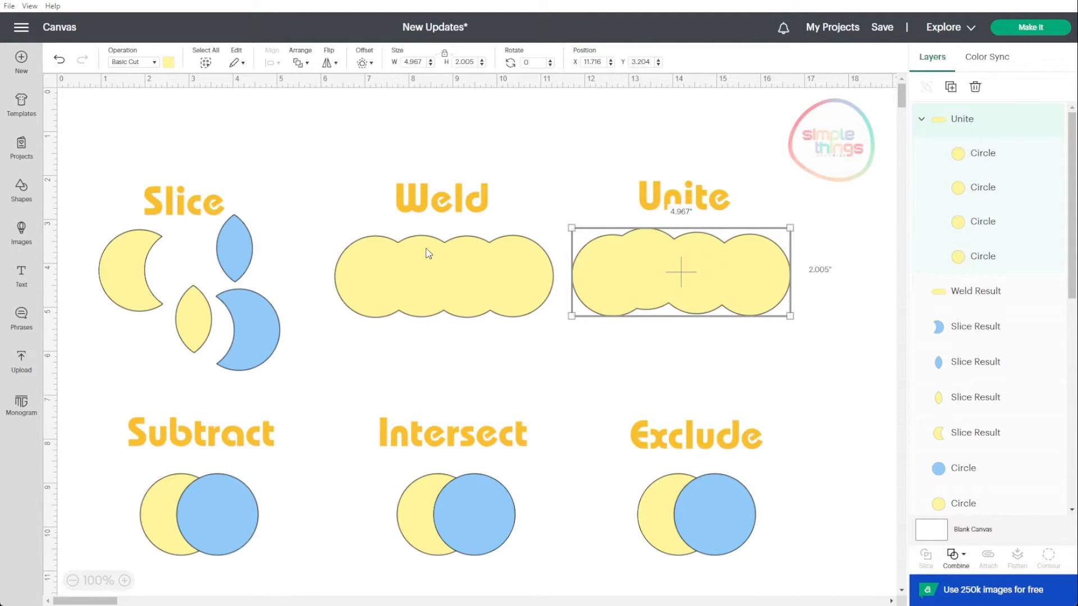
left_click(796, 349)
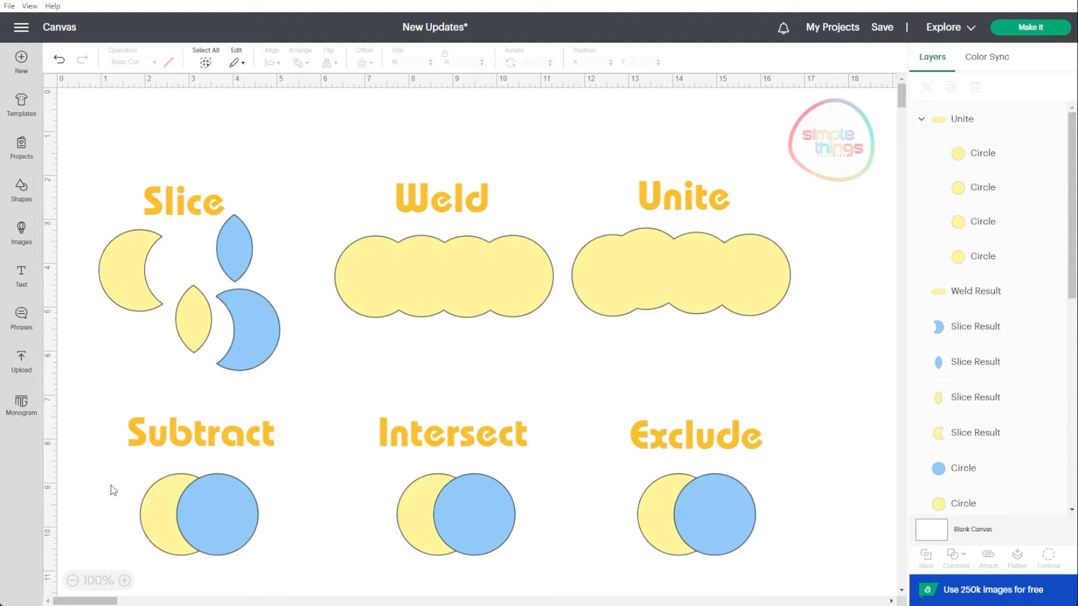
Step: Subtract the blue circle from the yellow circle under the Subtract heading and select the resulting crescent
left_click(171, 496)
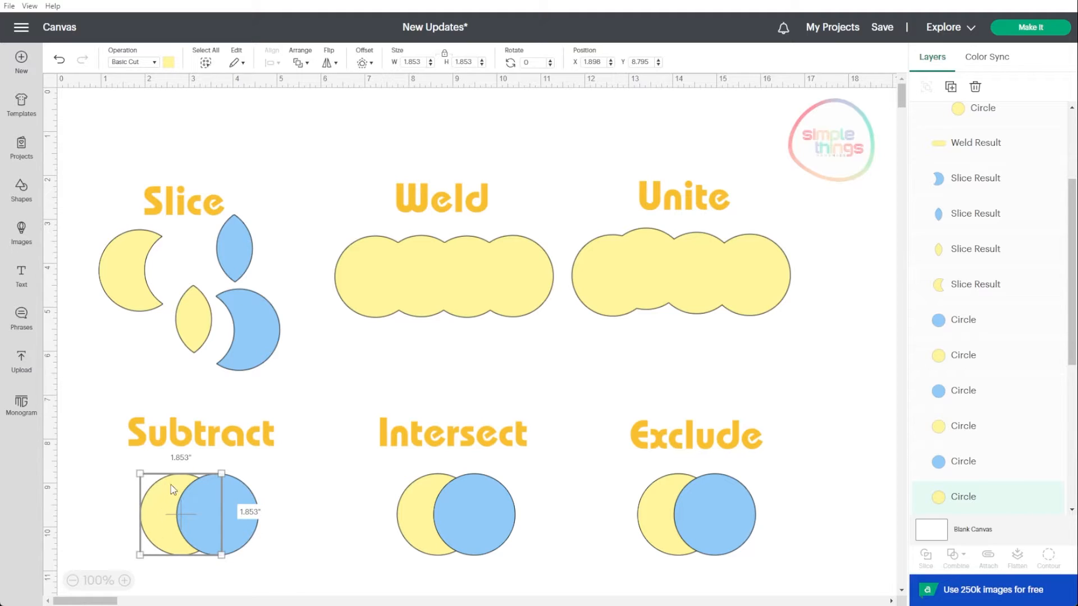
left_click(206, 496)
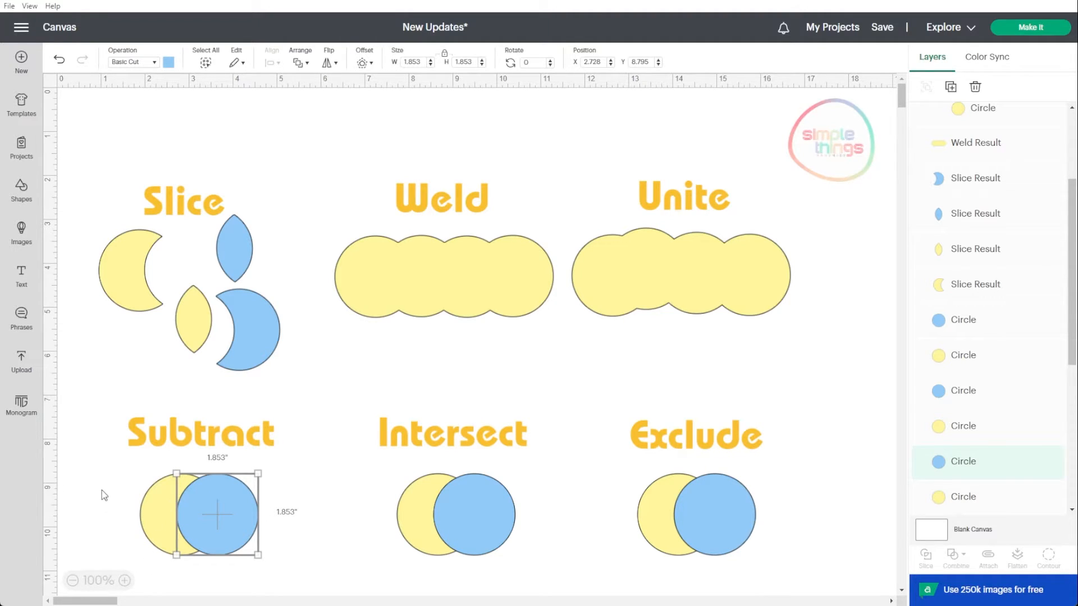
left_click_drag(101, 474, 180, 520)
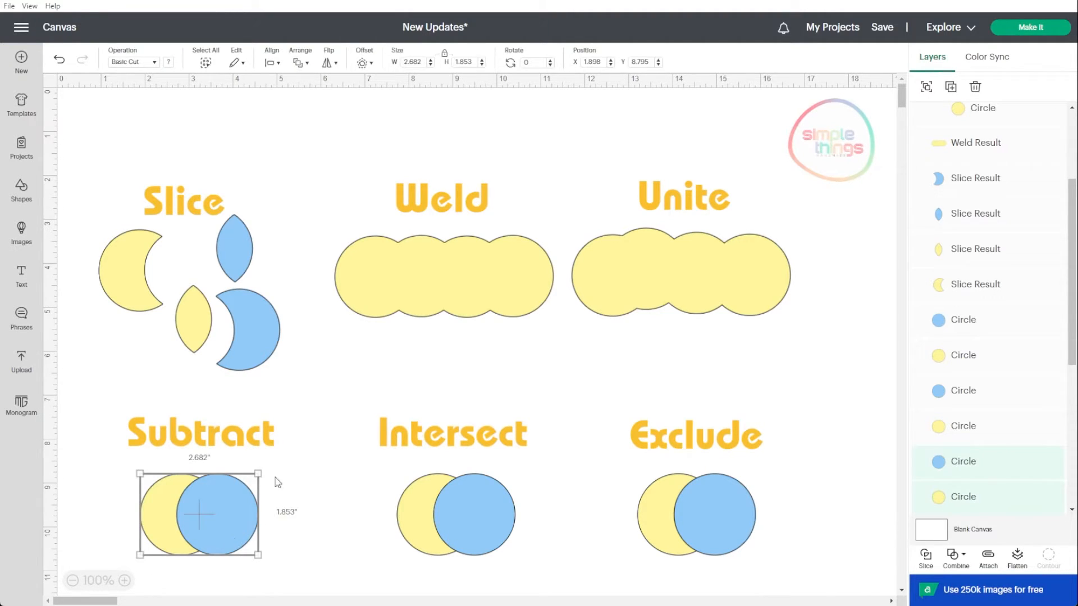
left_click(961, 563)
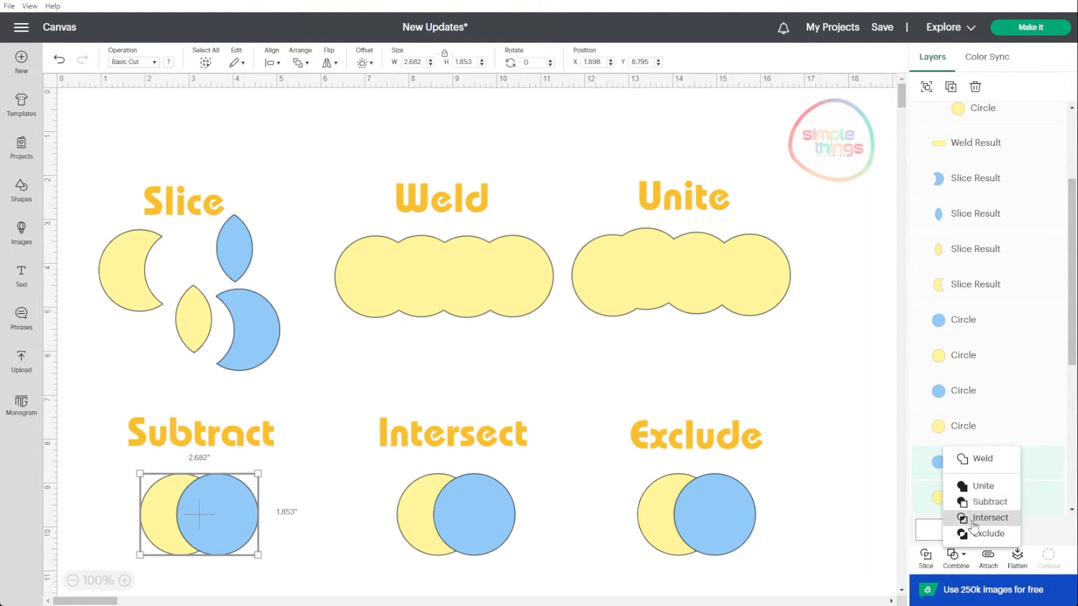
left_click(977, 502)
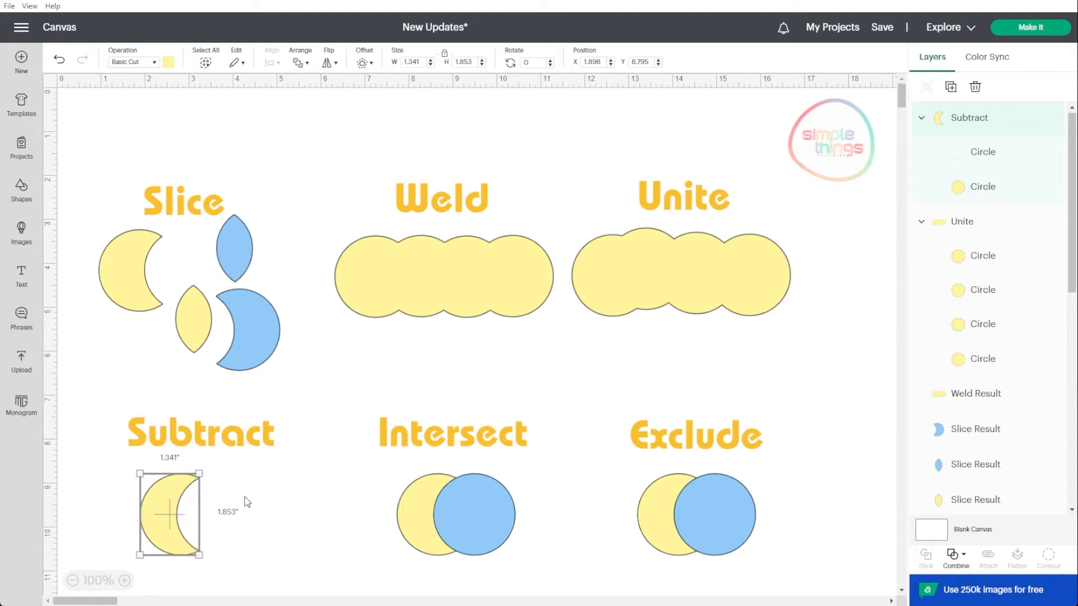
left_click(246, 501)
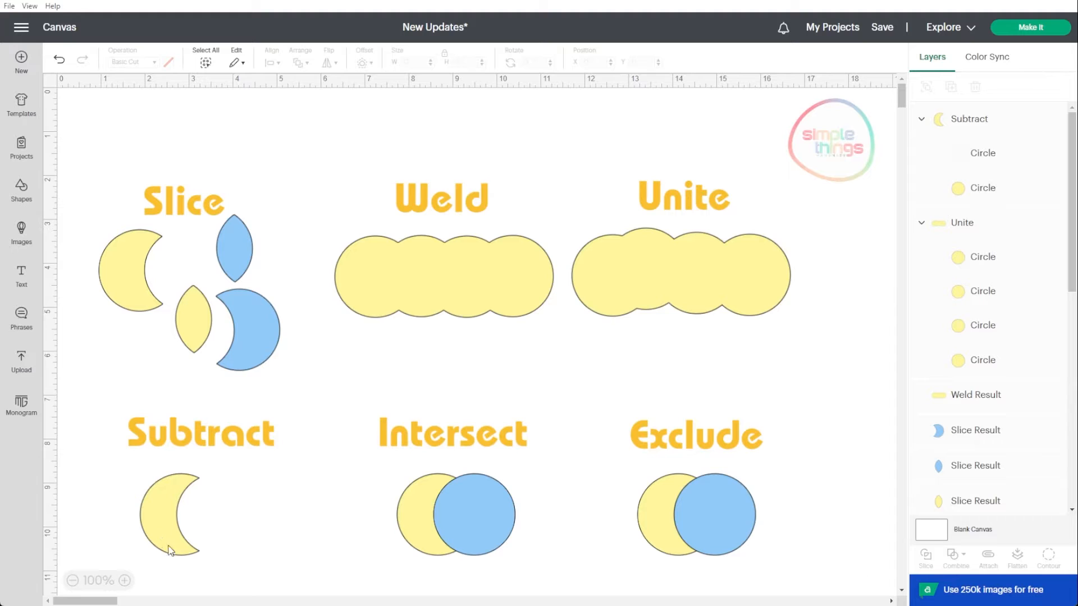
left_click(175, 530)
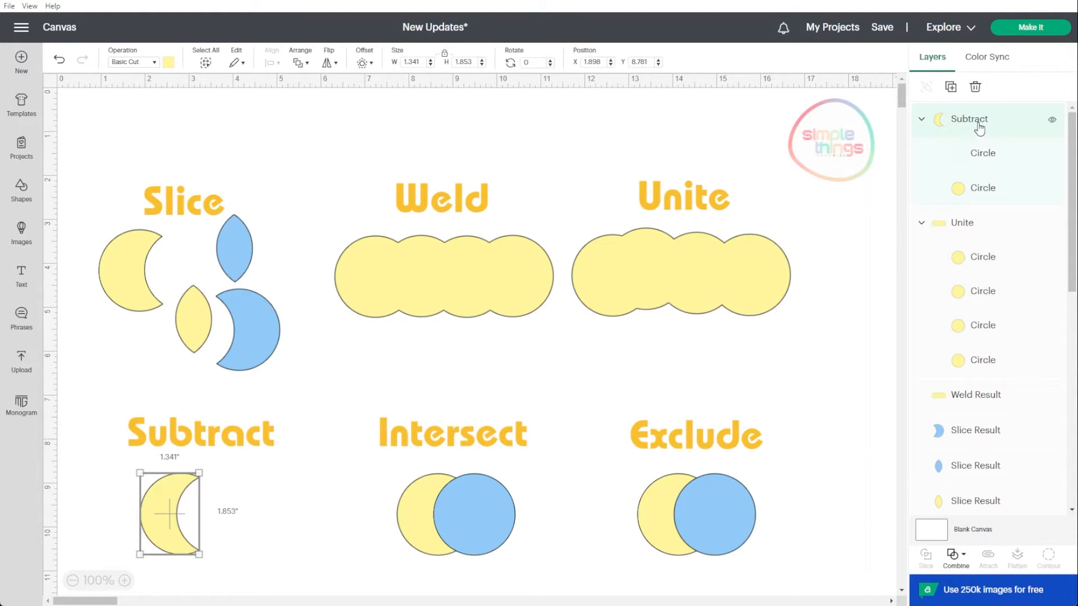
Step: Move the cutting circle of the subtracted shape left for a thinner crescent, and shift the whole crescent left and back right
left_click(974, 163)
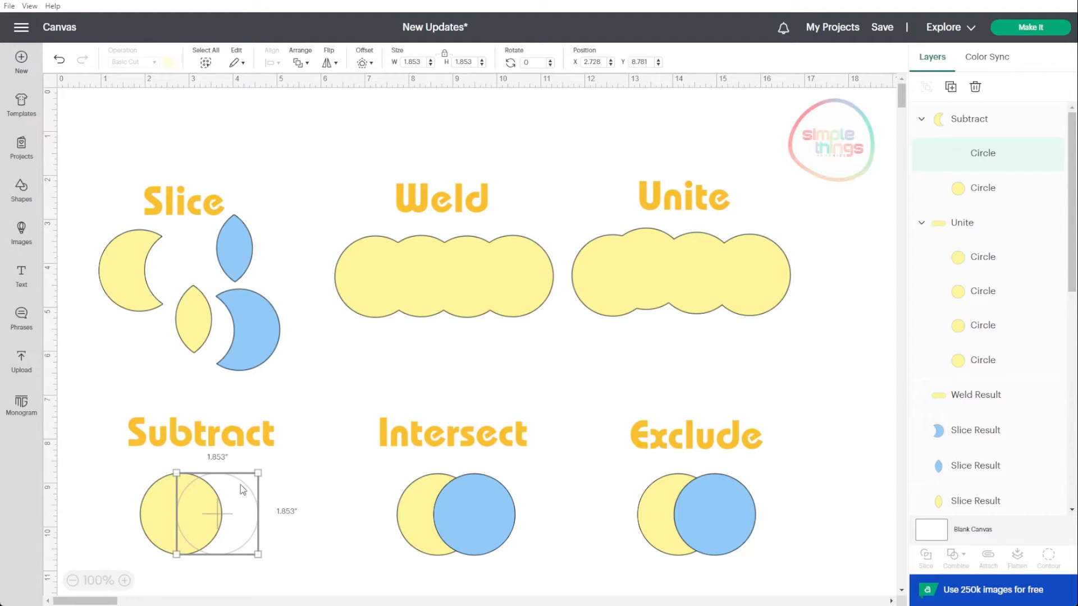
left_click_drag(241, 484, 220, 495)
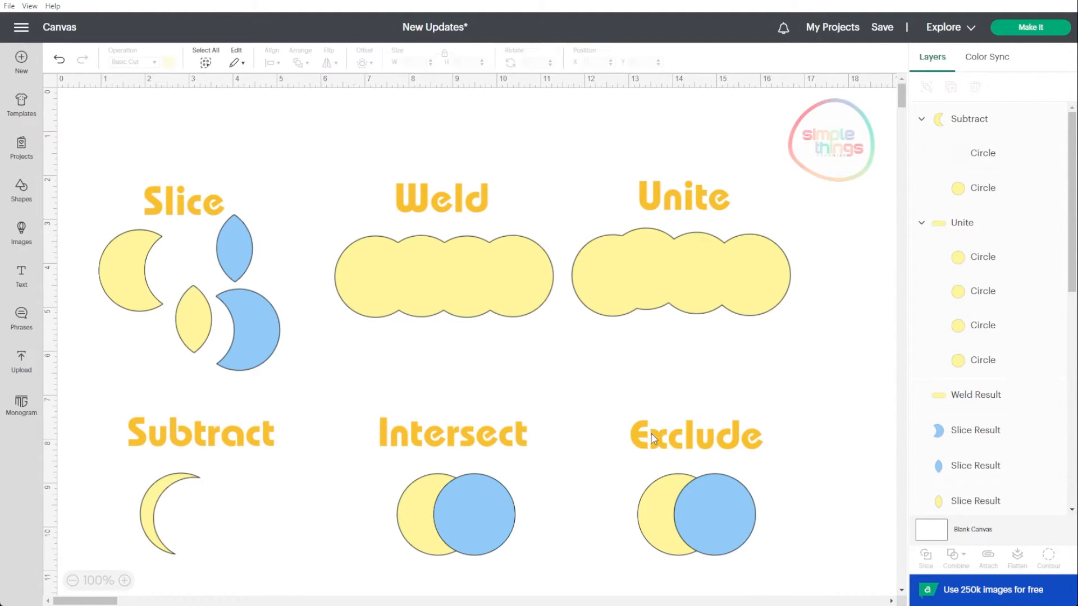
left_click(170, 495)
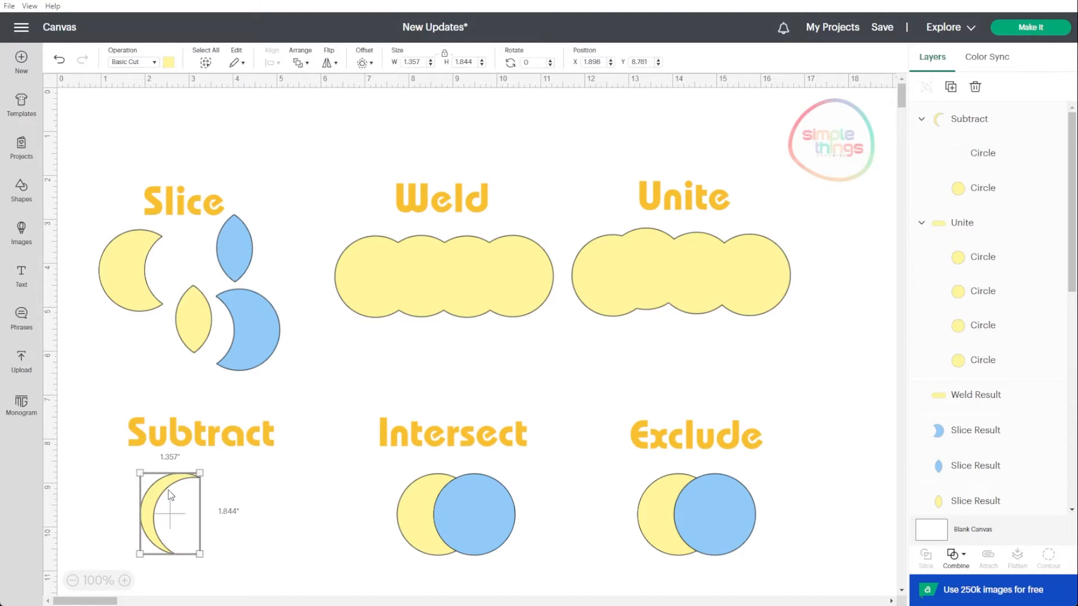
left_click_drag(170, 496, 145, 496)
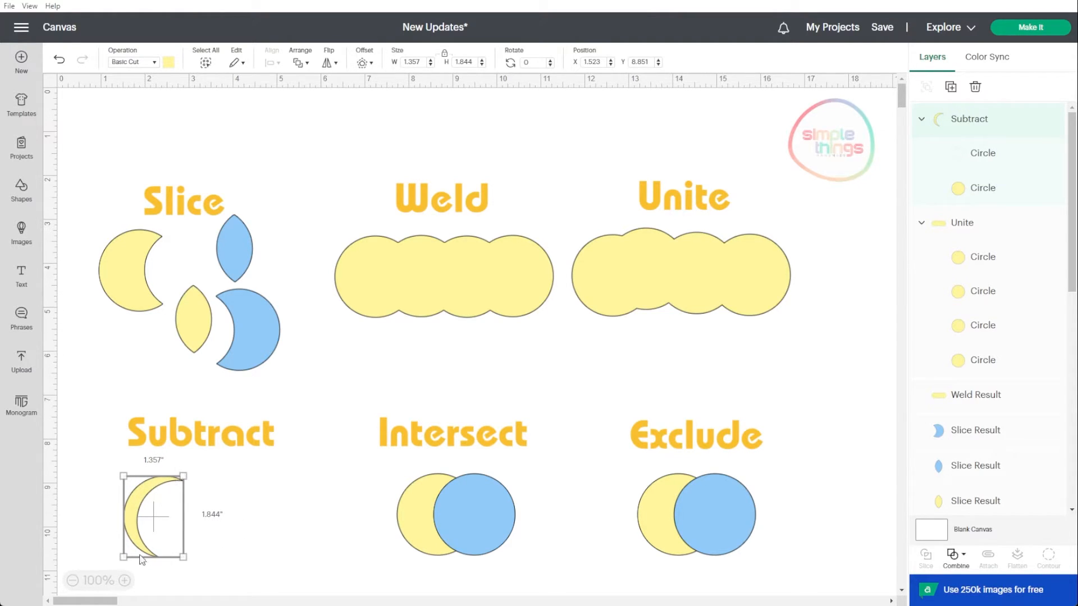
left_click_drag(153, 494, 175, 496)
left_click(346, 541)
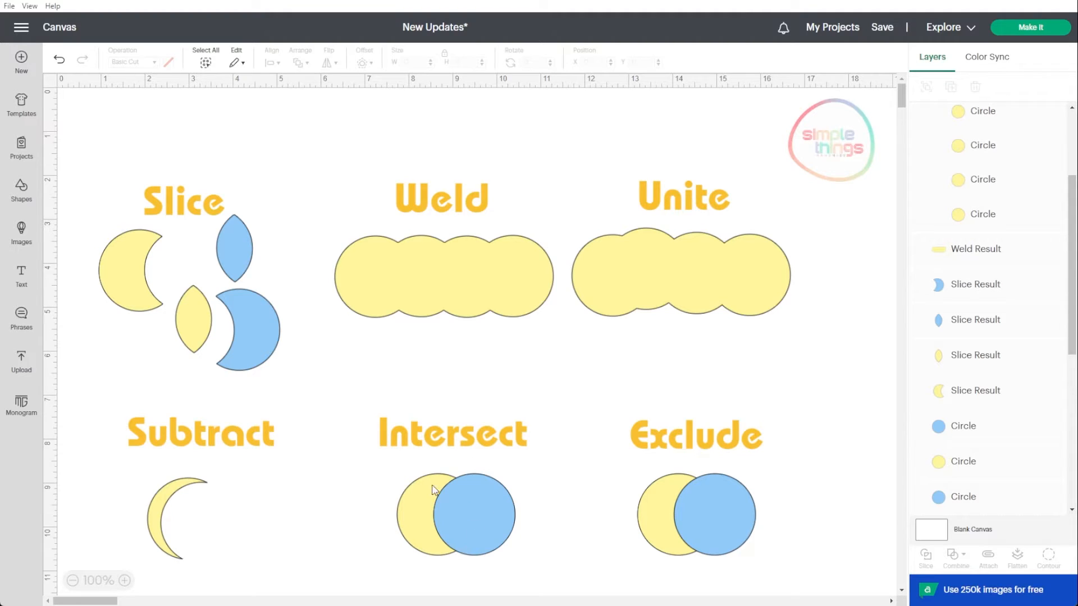
Step: Intersect the overlapping yellow and blue circles under the Intersect heading
left_click_drag(399, 568, 530, 490)
left_click(956, 556)
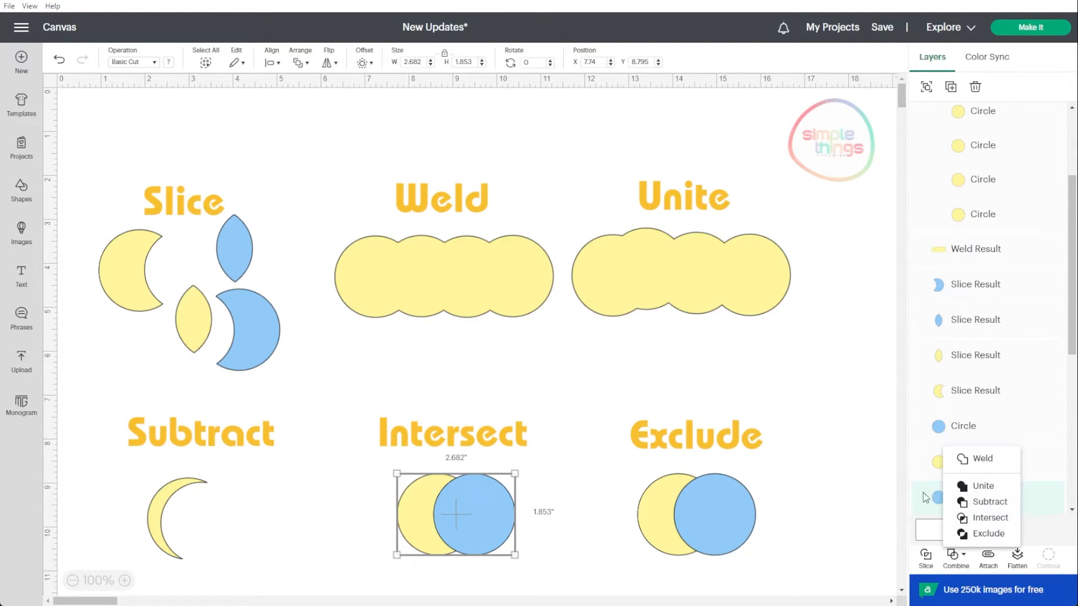
left_click(969, 517)
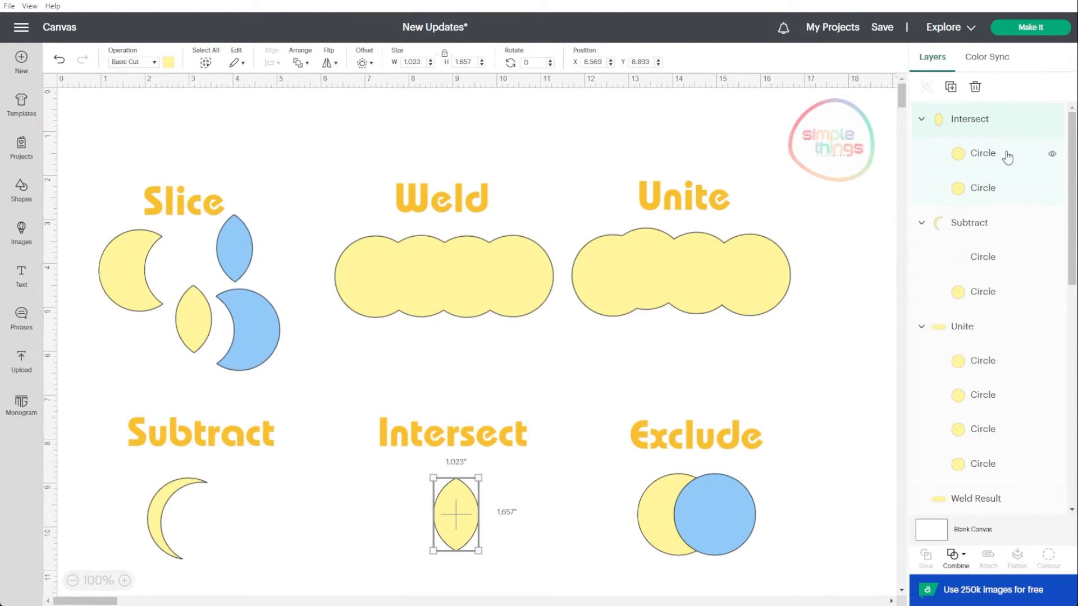
Step: Check both circle layers of the intersected shape and move its right circle up and left for a larger overlap
left_click(969, 162)
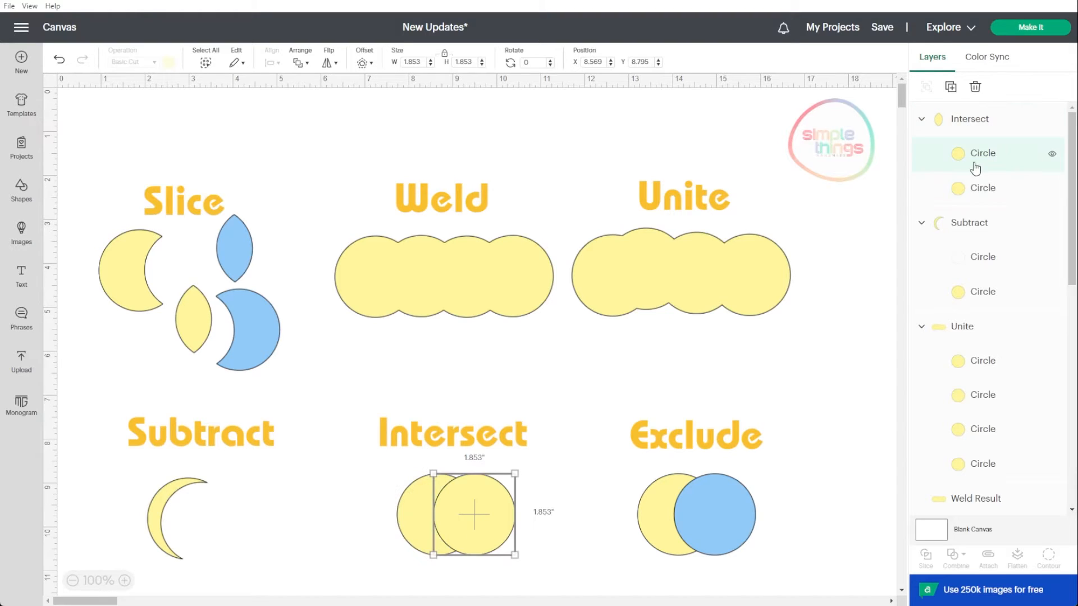
left_click(995, 187)
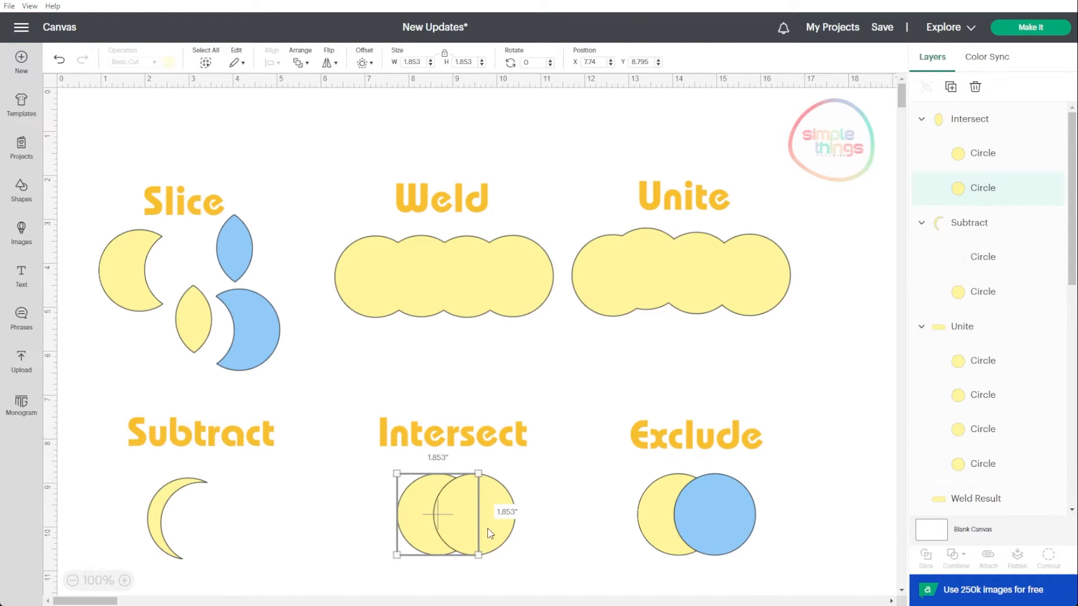
left_click_drag(493, 527, 472, 512)
left_click(549, 556)
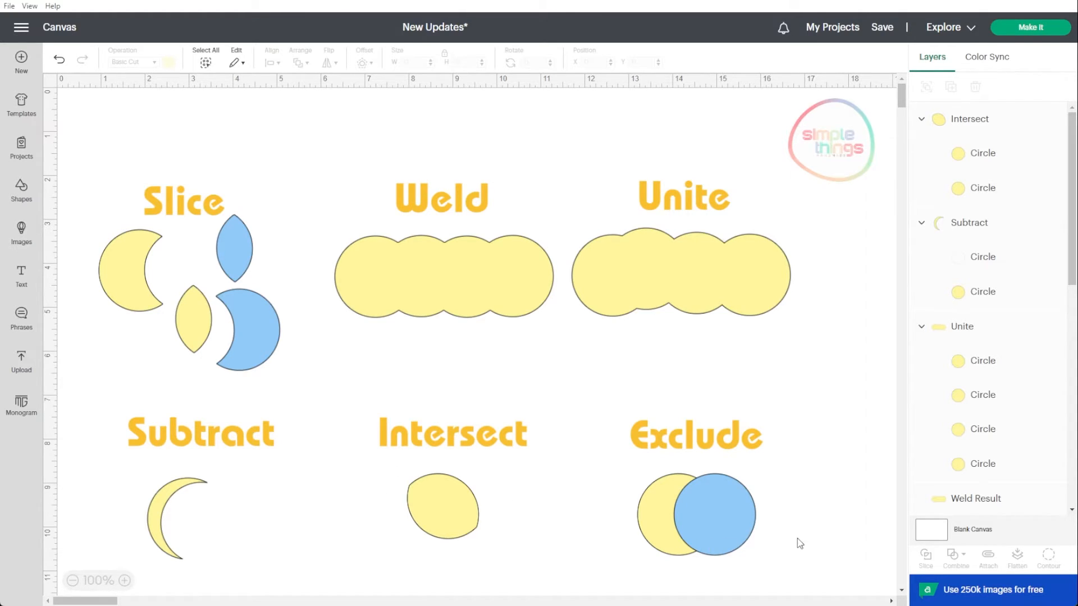
Step: Exclude the overlap of the yellow and blue circles under the Exclude heading
left_click_drag(818, 568, 618, 468)
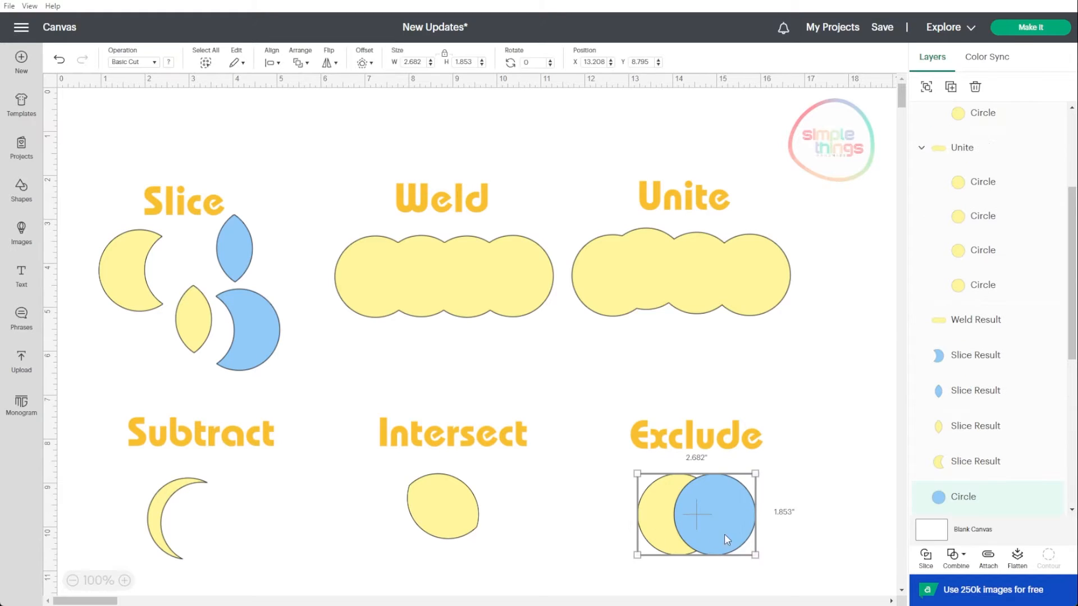
left_click(957, 567)
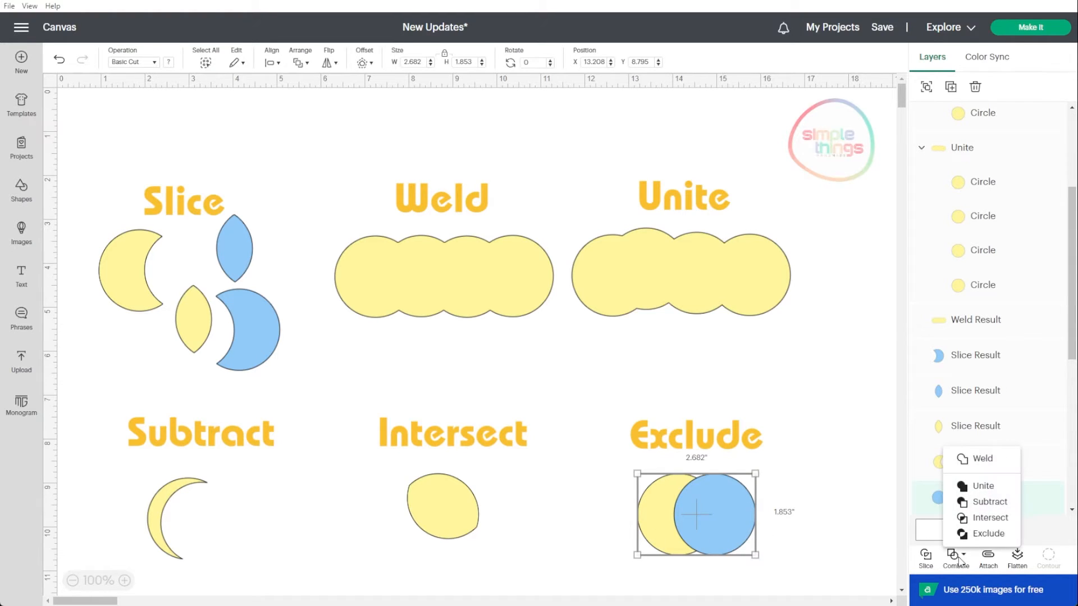
left_click(987, 534)
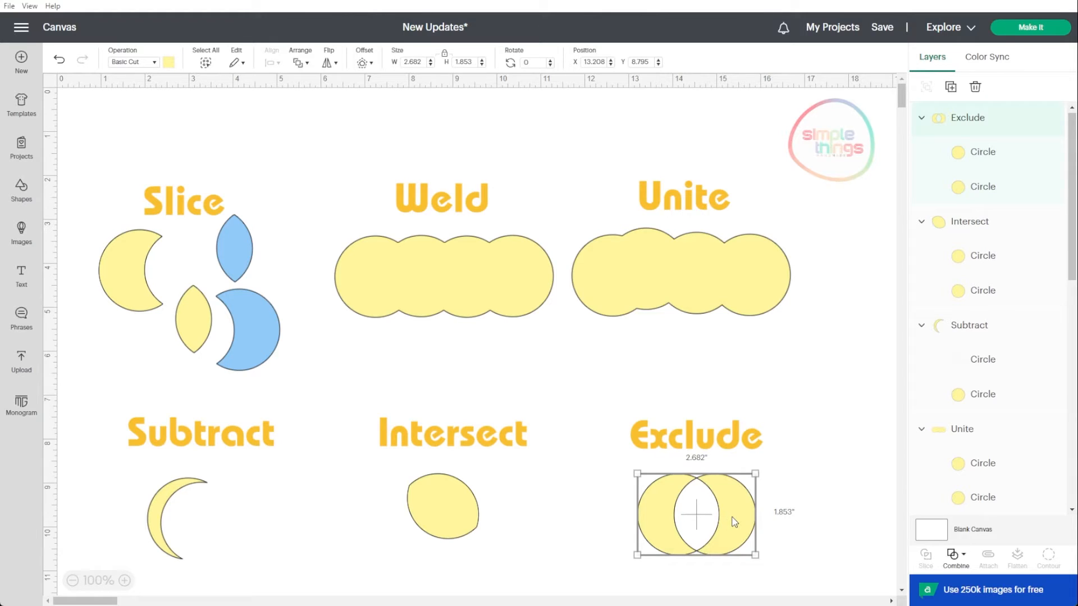
Step: Move the whole excluded shape slightly right and up, and shift its right circle down and left over the other circle
left_click(513, 352)
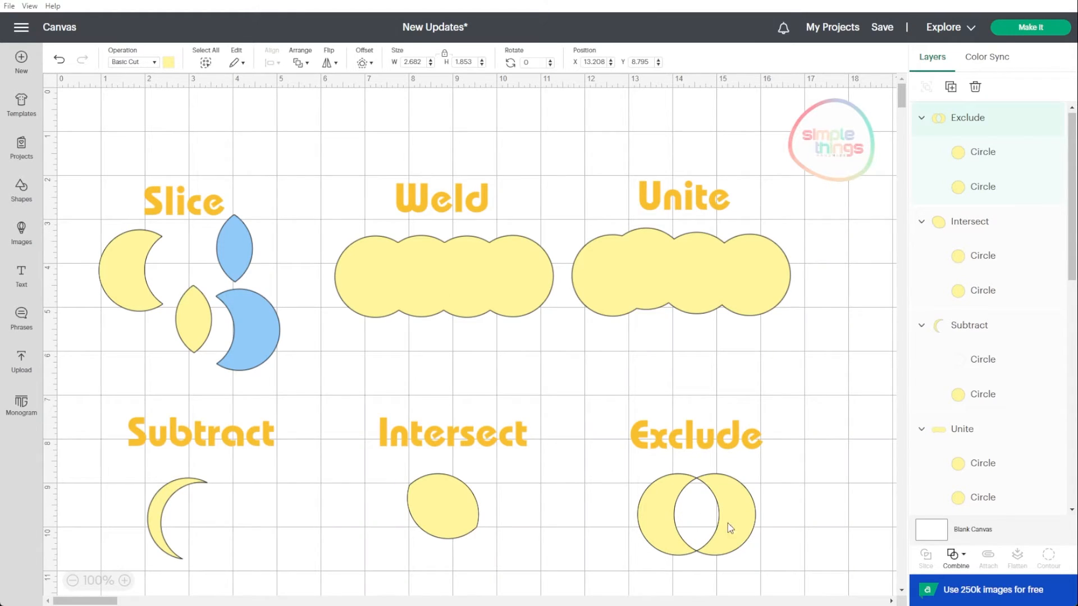
left_click_drag(727, 528, 748, 512)
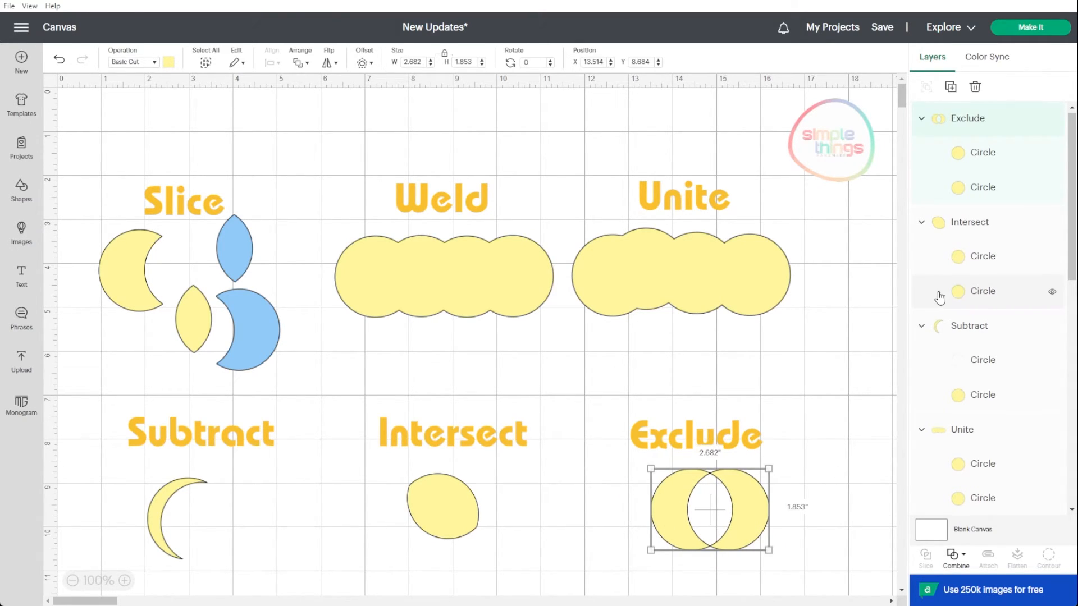
left_click(943, 153)
left_click_drag(727, 512, 731, 558)
left_click(543, 341)
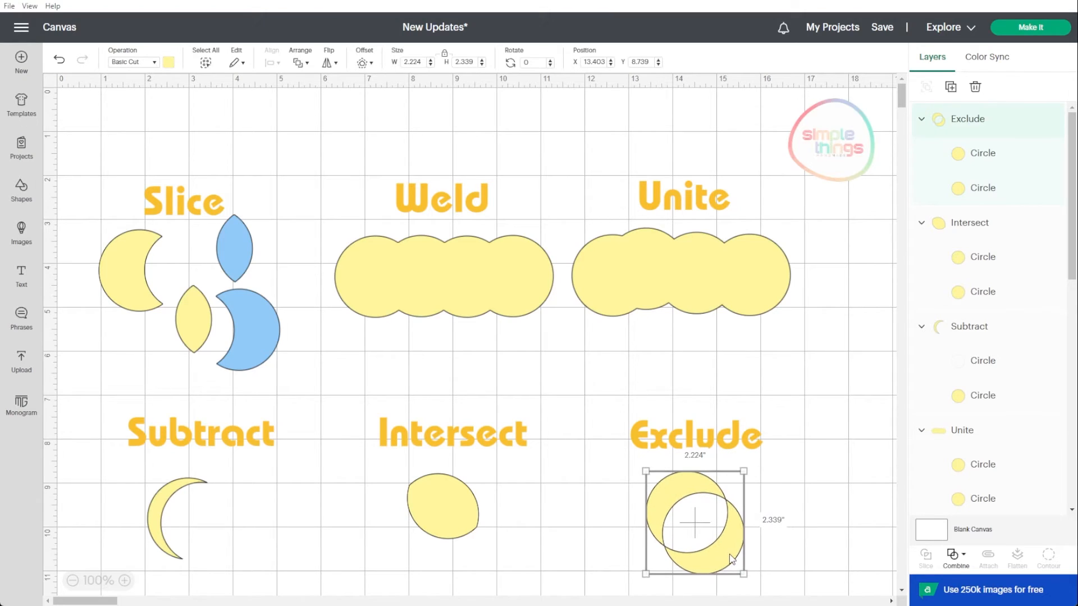